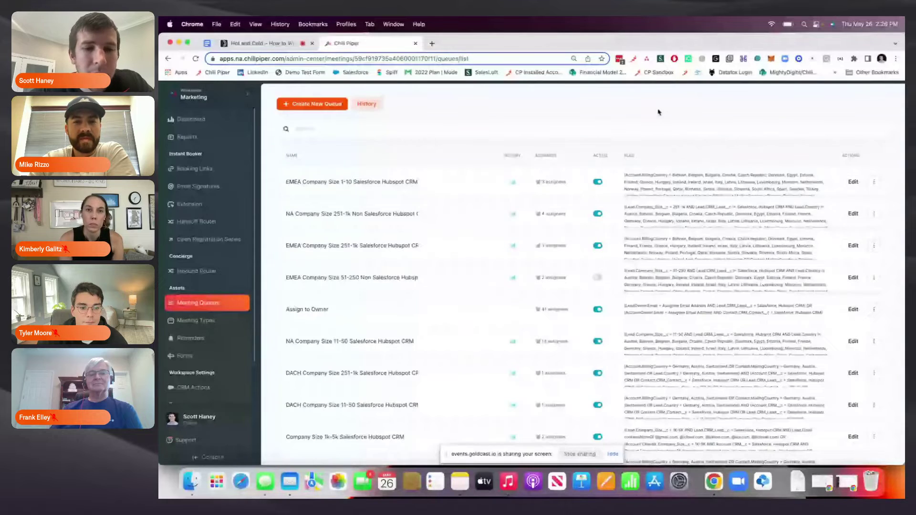
Step: Open chilipiper.com in a new browser tab and go to its demo request page
click(432, 44)
text(chilipiper.com)
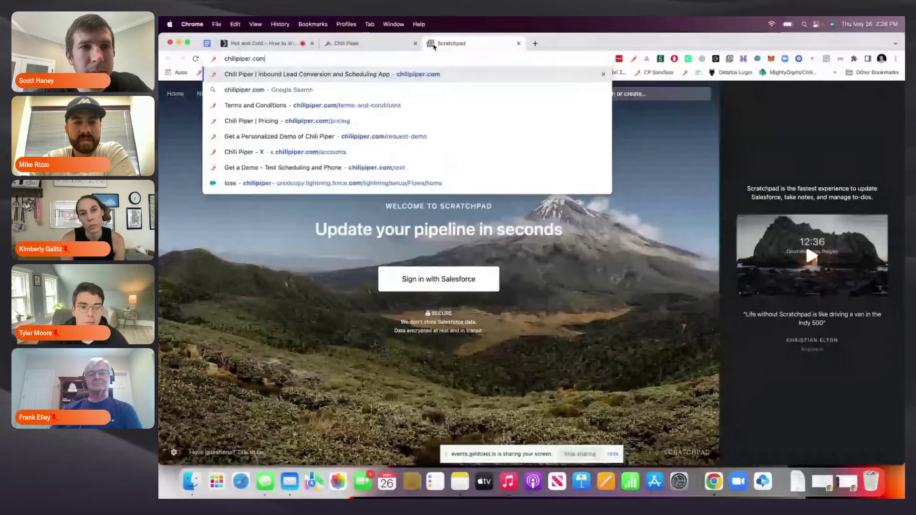
key(Return)
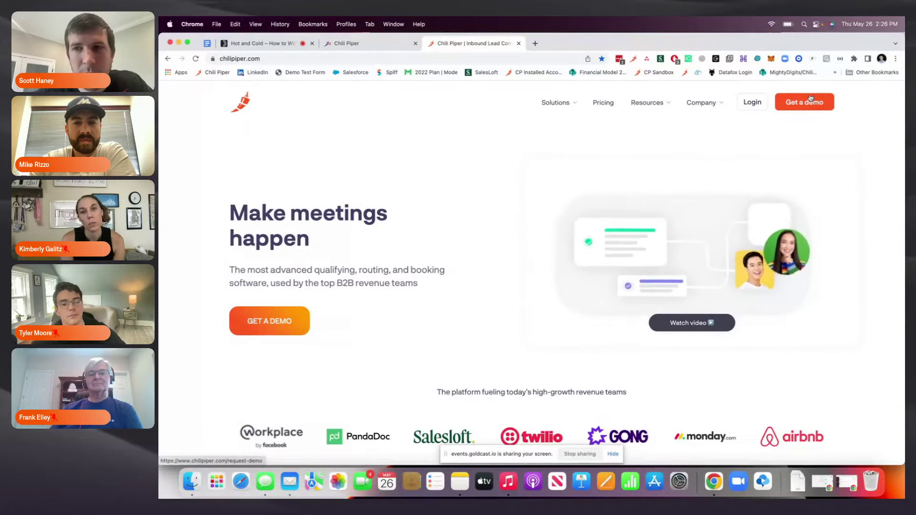
click(809, 98)
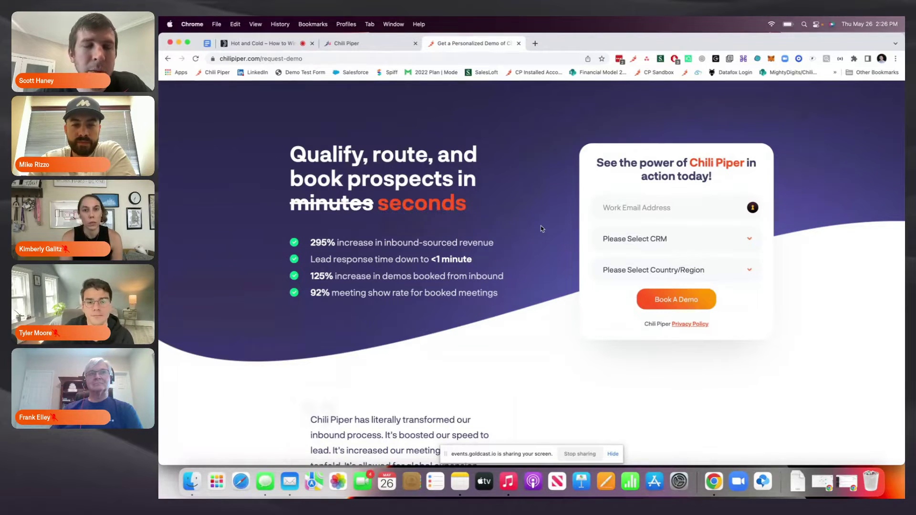
Step: View the country/region and CRM choices in the demo request form without selecting any
click(653, 270)
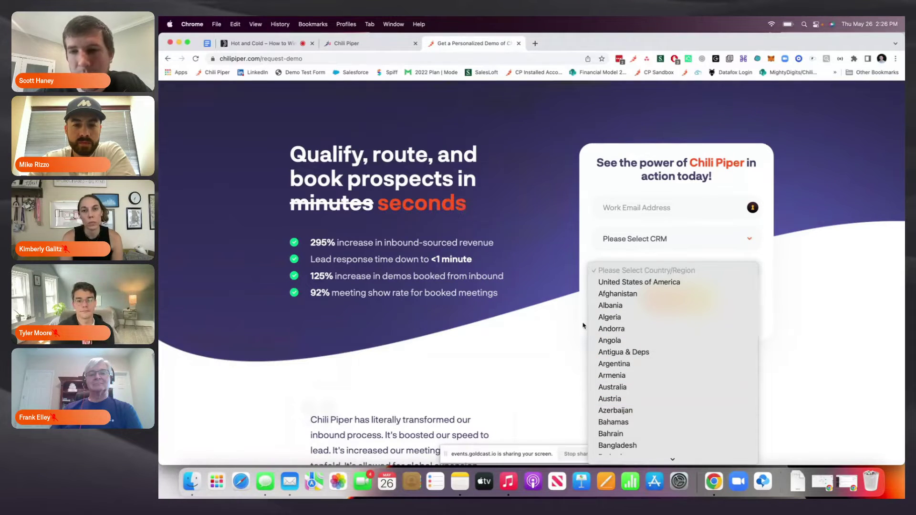
click(566, 318)
click(671, 239)
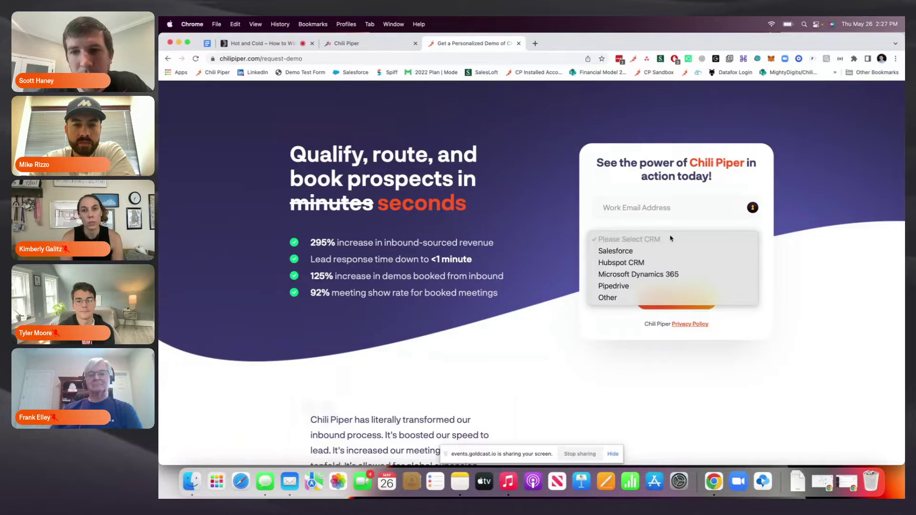
click(527, 239)
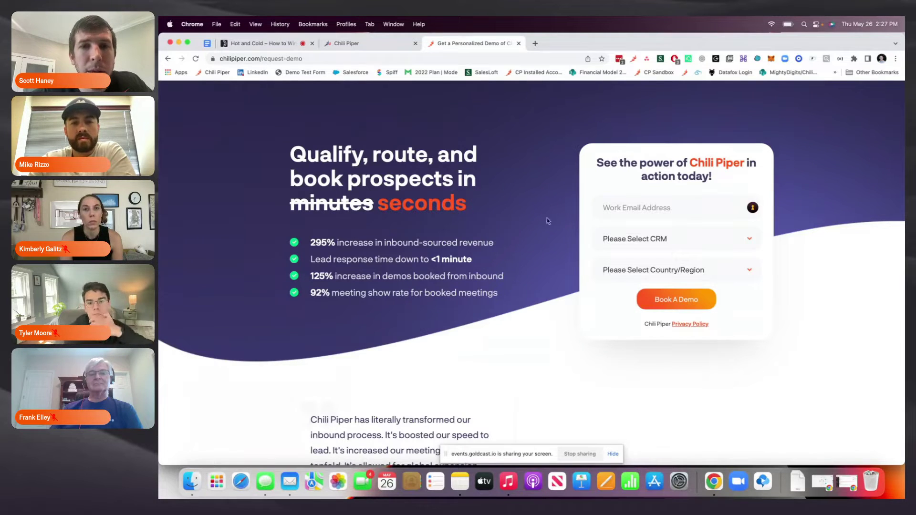
Step: Return to the admin center's meeting queues and review the rules and assignees of the EMEA Company Size 1-10 Salesforce Hubspot CRM queue
click(379, 49)
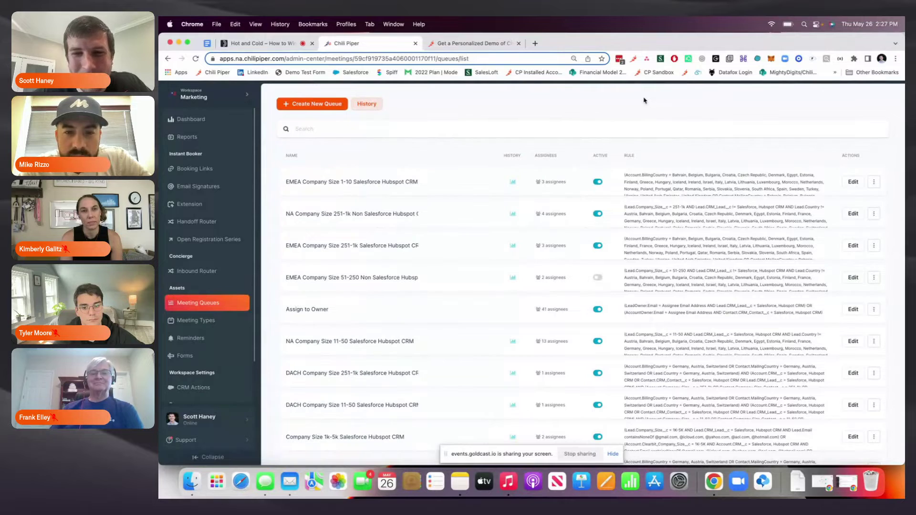
click(403, 181)
scroll(371, 306, down, 3)
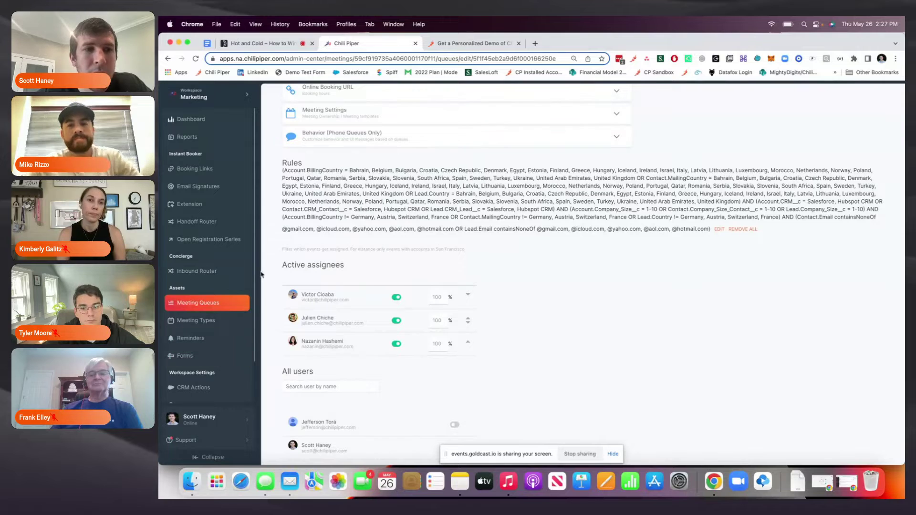
Step: Open the Chili Piper Prod inbound router and expand its Scheduling Queues settings
click(239, 271)
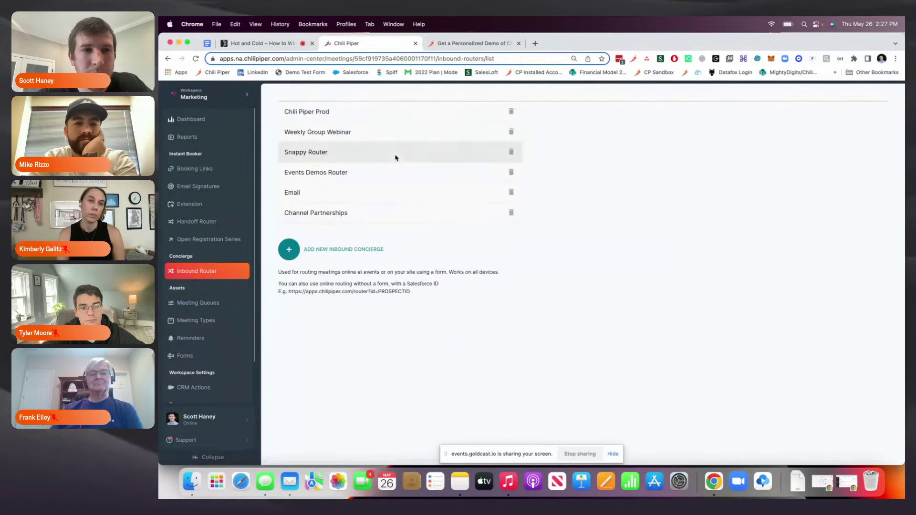
click(393, 115)
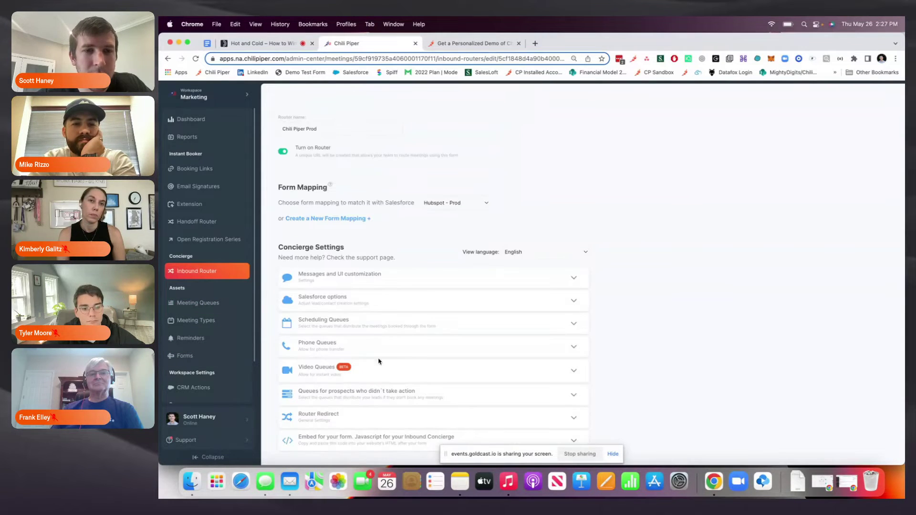
click(394, 320)
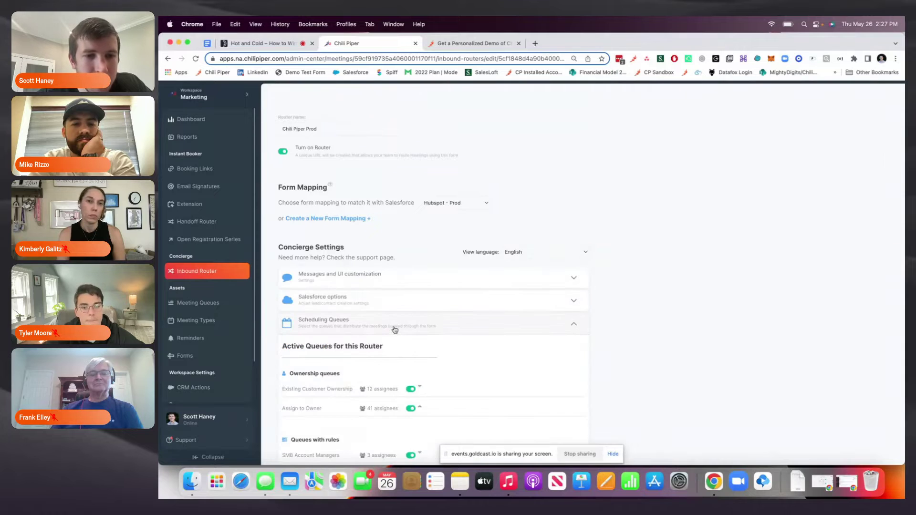
Step: Examine the router's active ownership queues, including Assign to Owner, and its queues with rules, and collapse the Scheduling Queues settings
scroll(386, 312, down, 3)
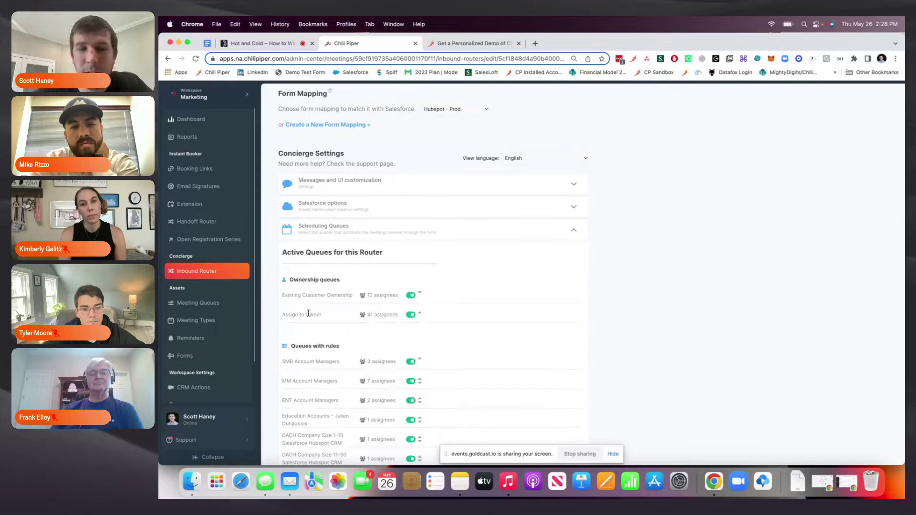
drag(281, 319, 333, 319)
click(271, 319)
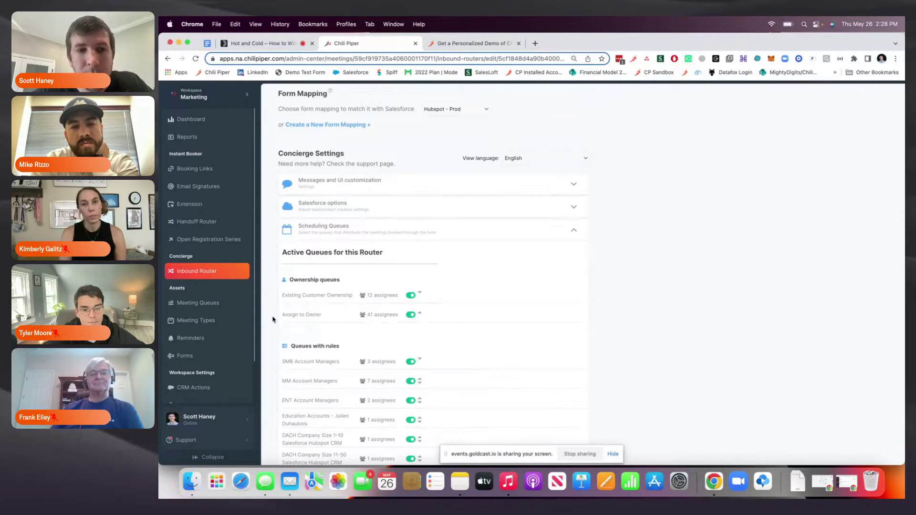
scroll(273, 319, down, 5)
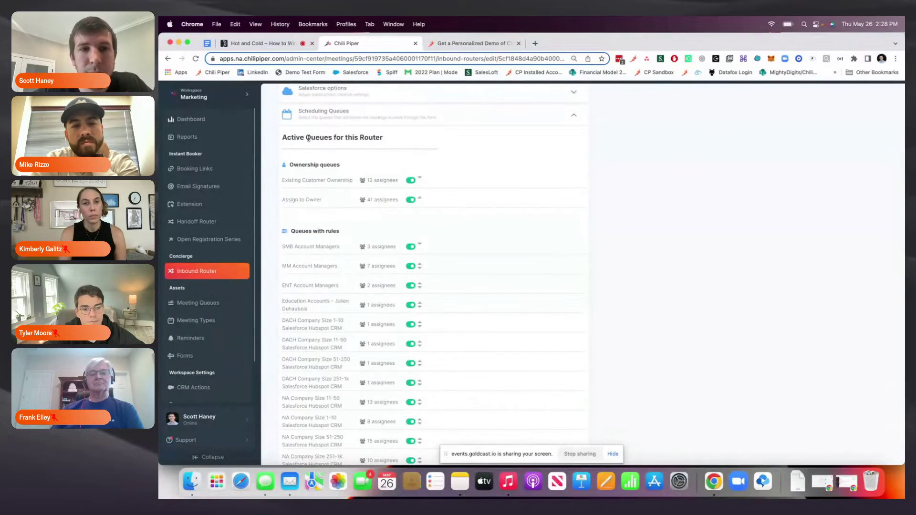
scroll(338, 177, down, 3)
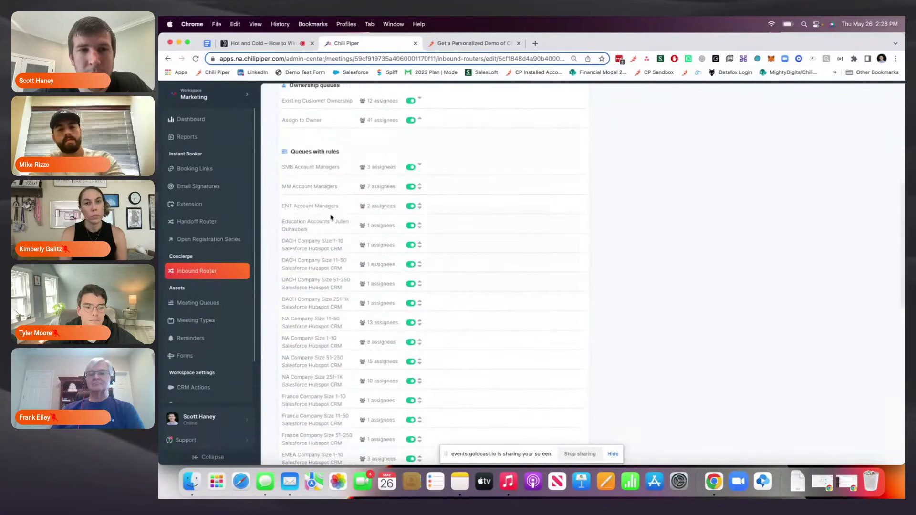
scroll(329, 216, up, 1)
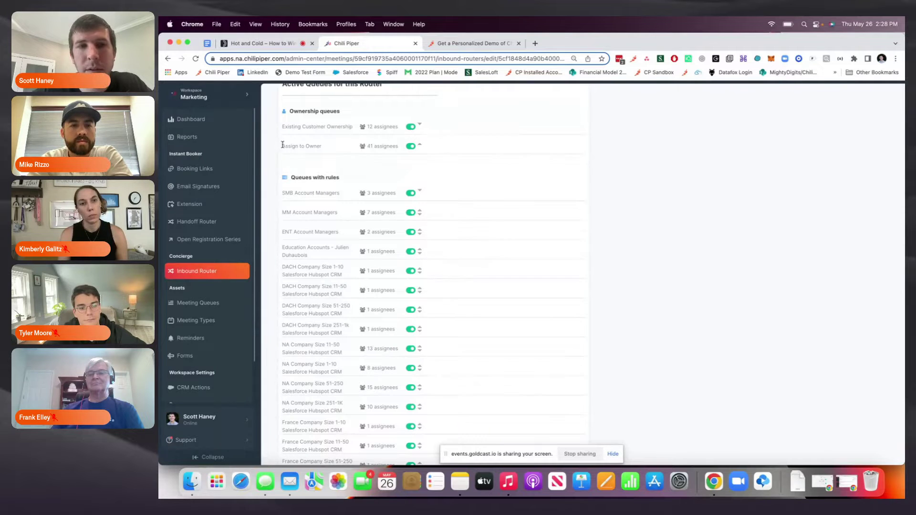
scroll(286, 143, up, 2)
click(354, 144)
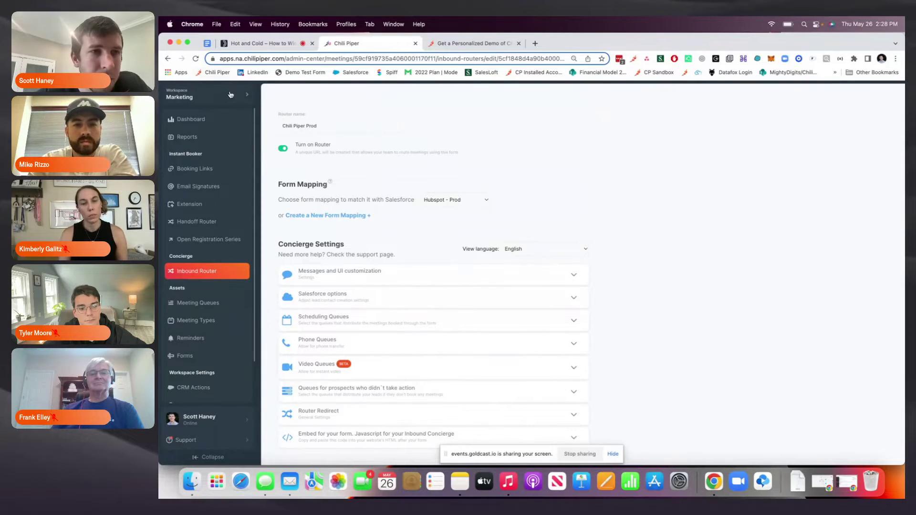
Step: Switch to the crm_distro_do_not_to... workspace and view the members and weighting of the SDR - ENT team
click(195, 96)
click(316, 158)
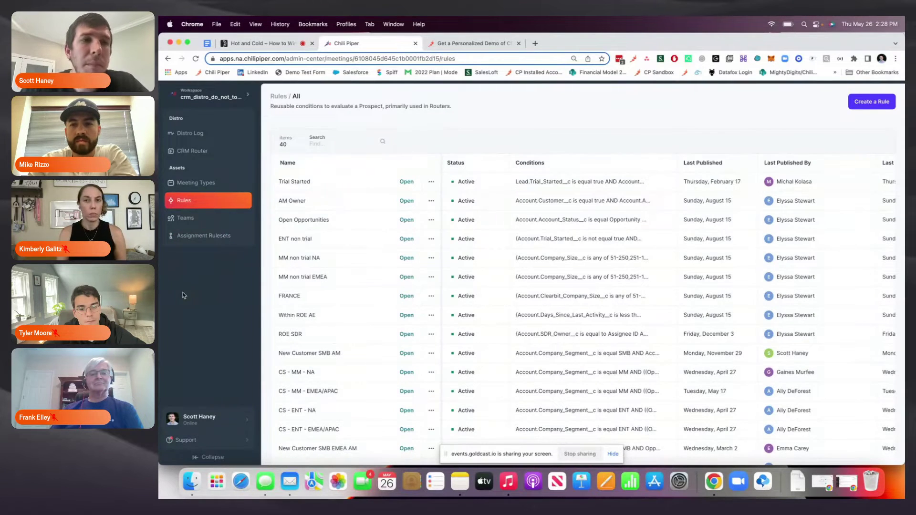
click(196, 220)
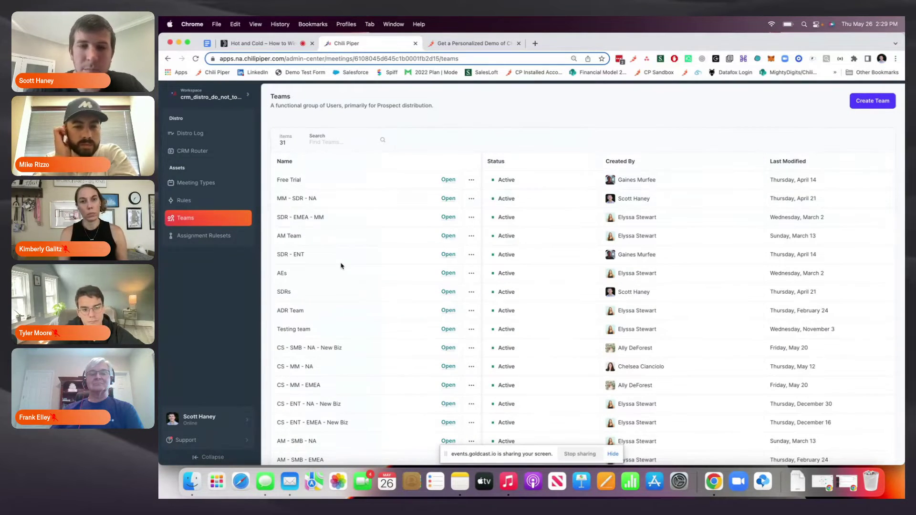
click(447, 254)
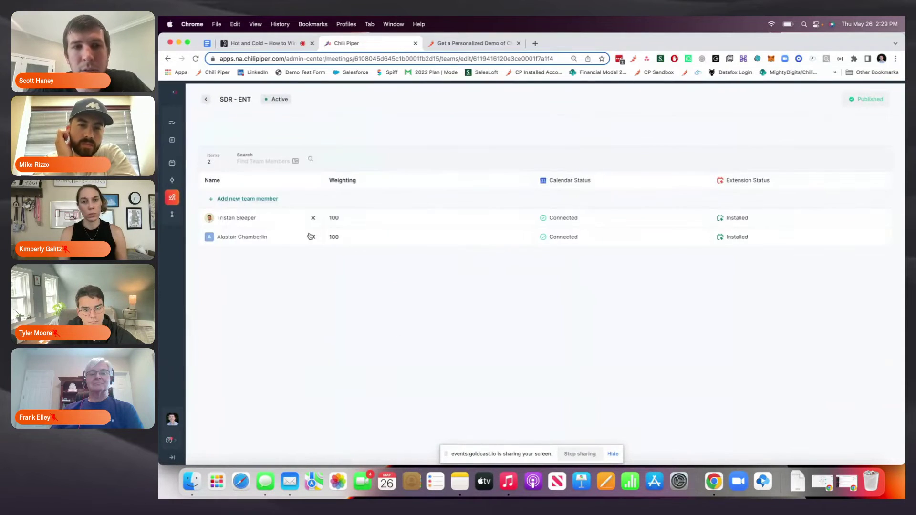
Step: Review the conditions of the MM non trial EMEA rule and the rule-to-team distribution in Assignment Ruleset - Qualified Demo Requests - Lead
click(172, 180)
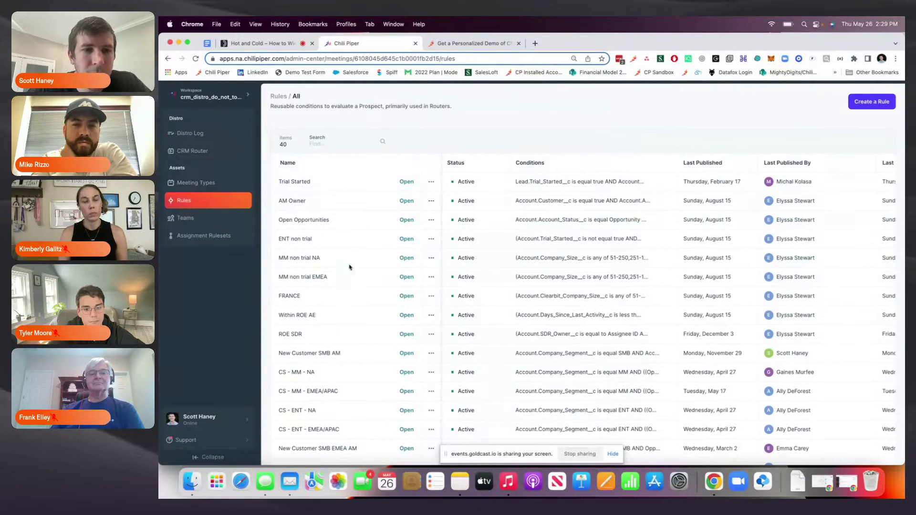
click(407, 277)
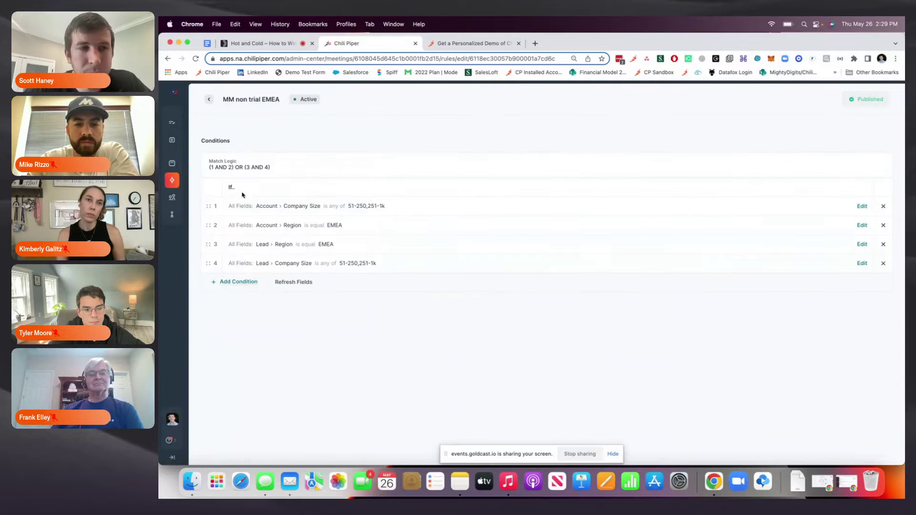
click(176, 218)
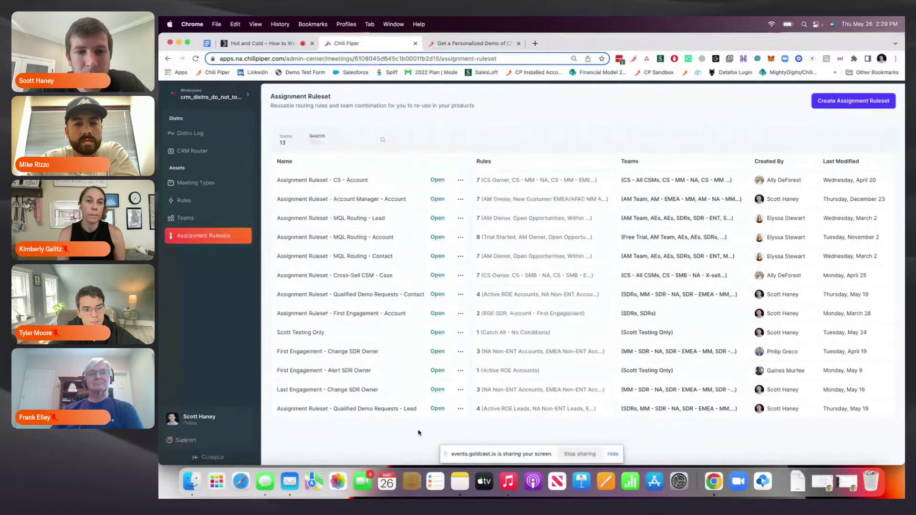
click(438, 409)
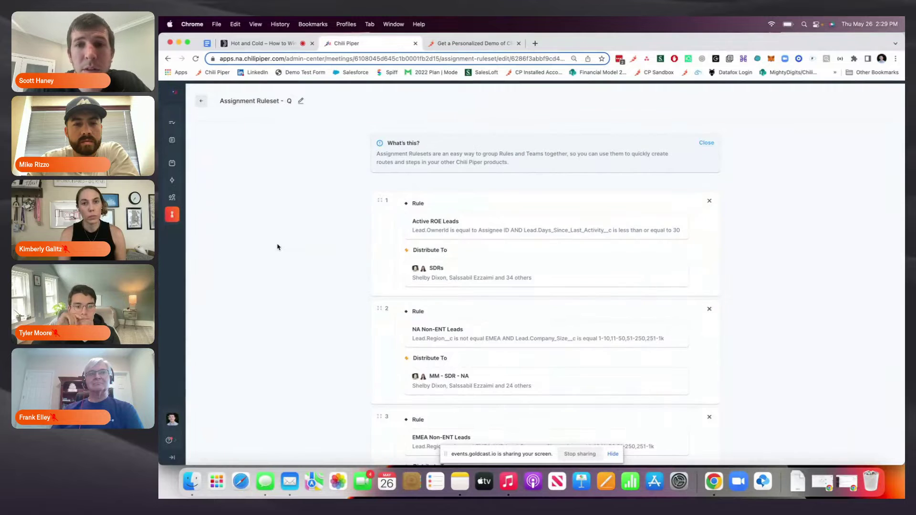
scroll(277, 246, down, 3)
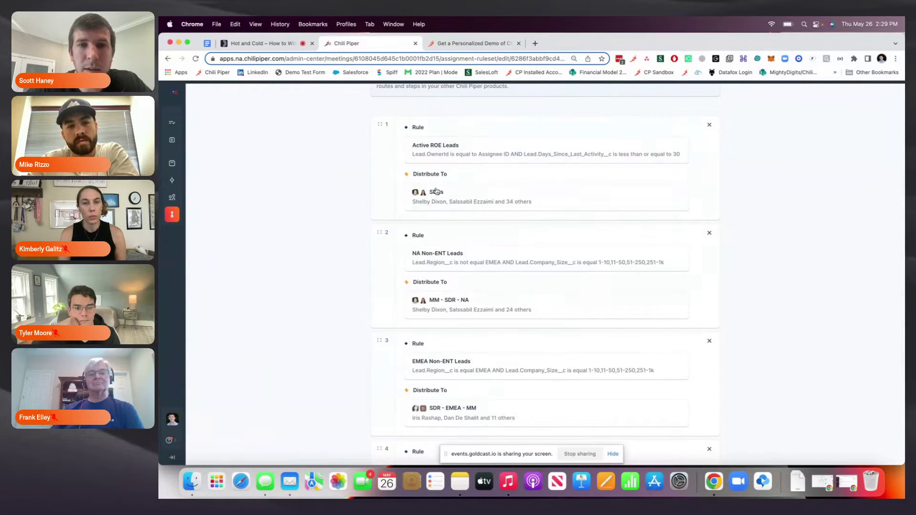
Step: Open the Re-Assign Qualified Inbound Demos - Lead CRM router and review its Field Update trigger, record evaluation and assignment routes
click(172, 141)
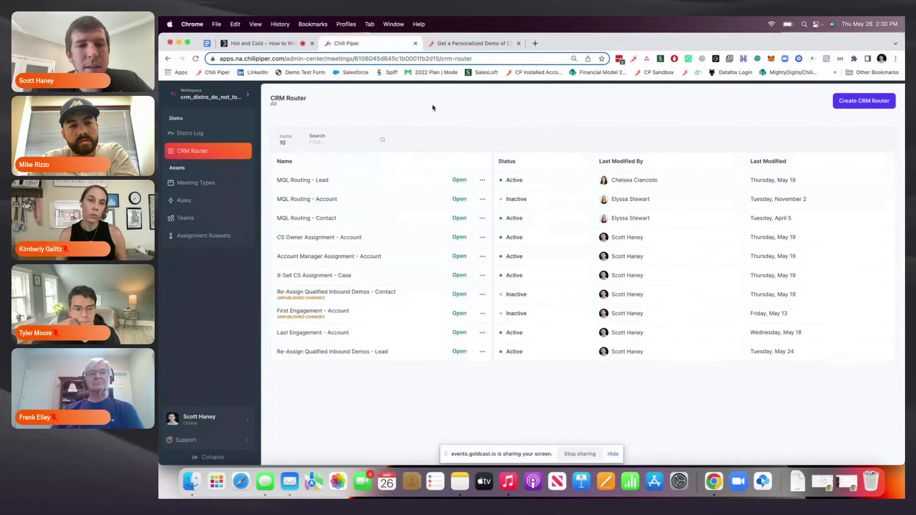
click(459, 352)
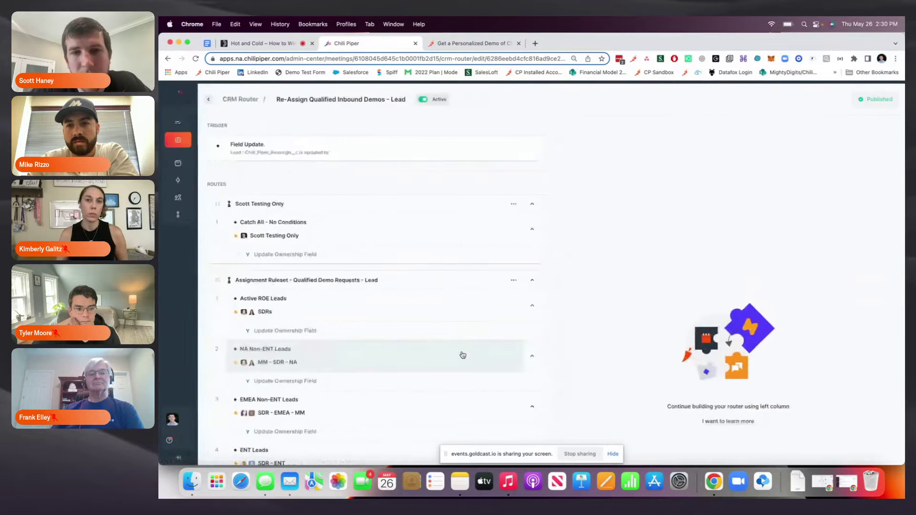
click(411, 156)
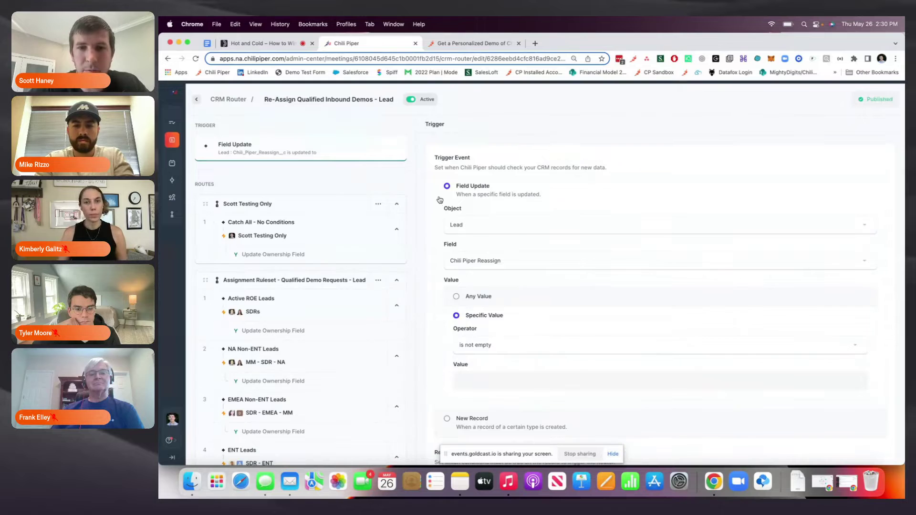
scroll(420, 191, down, 3)
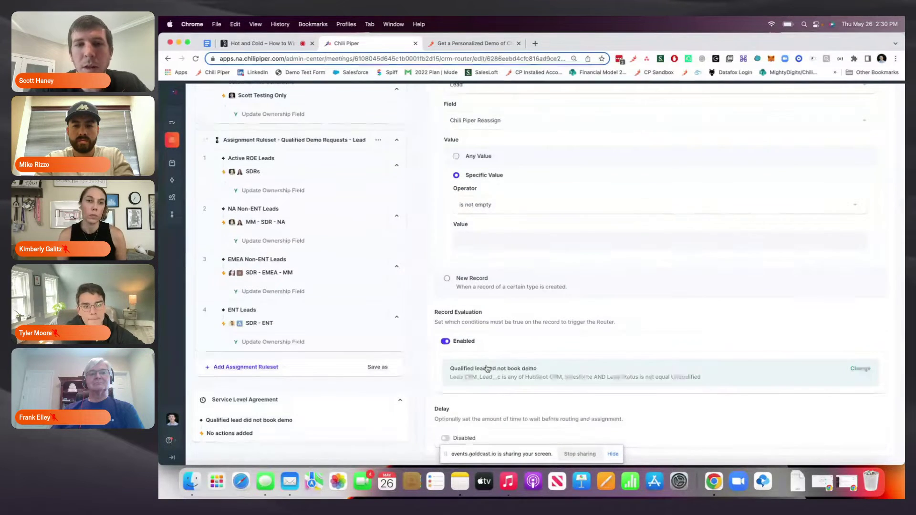
scroll(416, 257, up, 3)
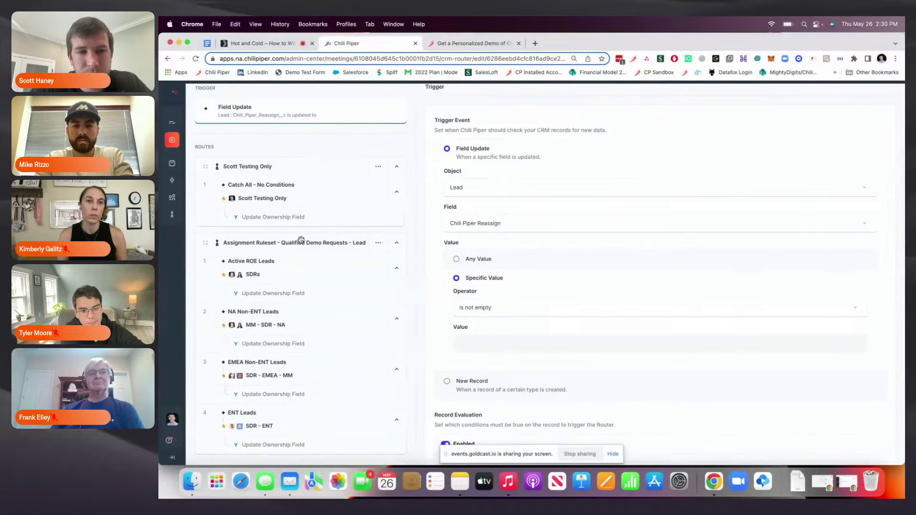
scroll(301, 240, down, 2)
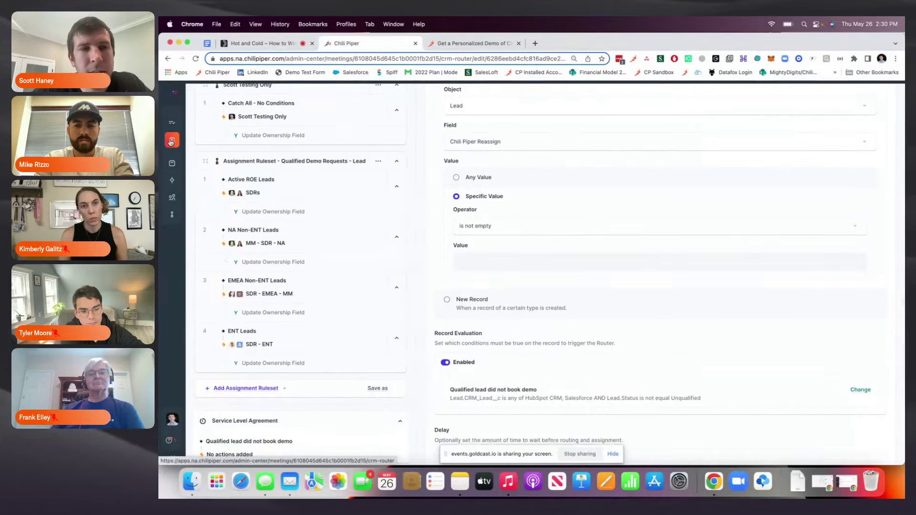
Step: Return to the list of CRM routers, point out the CS Owner Assignment - Account router, and stop sharing the screen
click(171, 142)
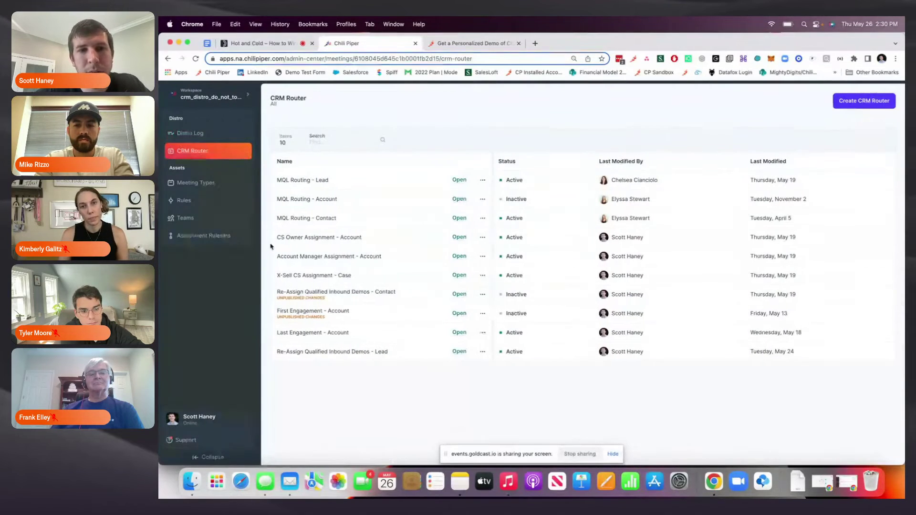
drag(275, 238, 354, 237)
click(313, 253)
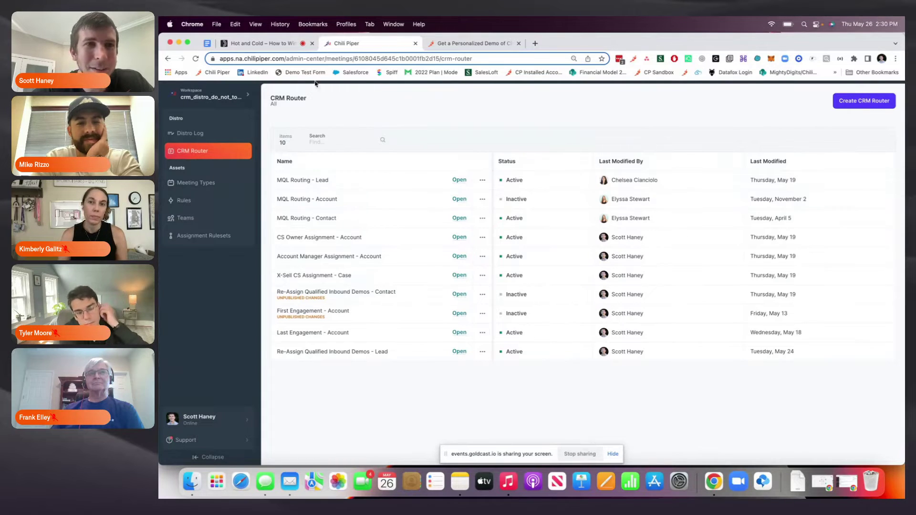
click(586, 454)
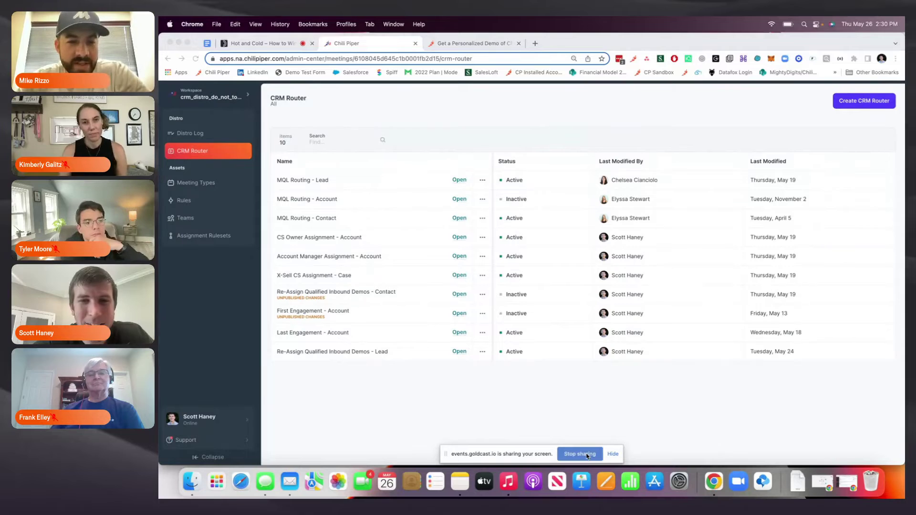